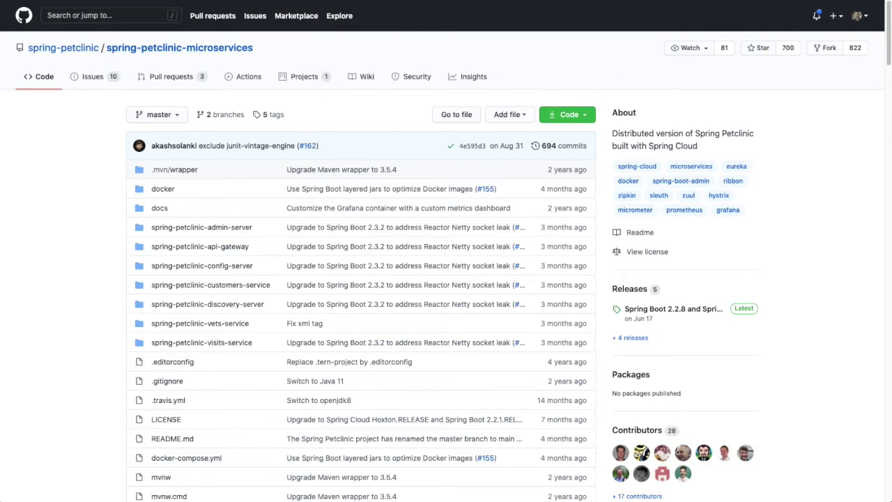
# Scroll the README past the Petclinic screenshot to the microservices architecture diagram.
pyautogui.scroll(-4, 61, 415)
pyautogui.scroll(-15, 61, 415)
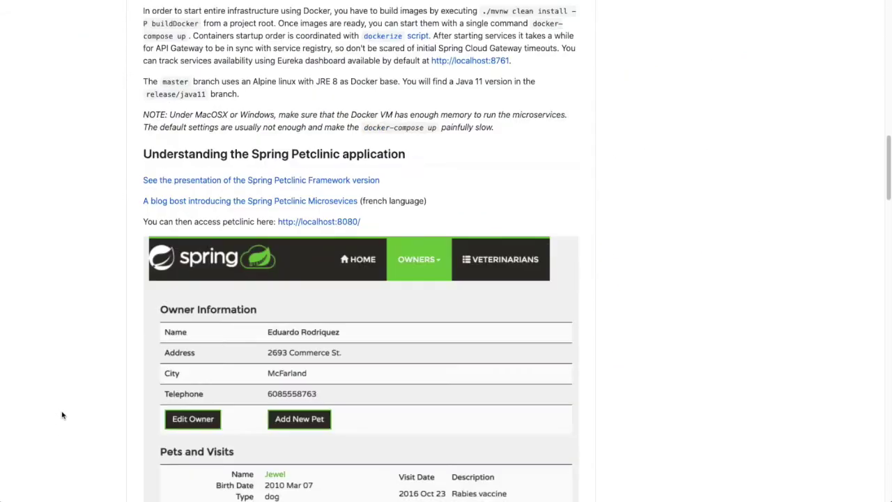
pyautogui.scroll(-7, 62, 415)
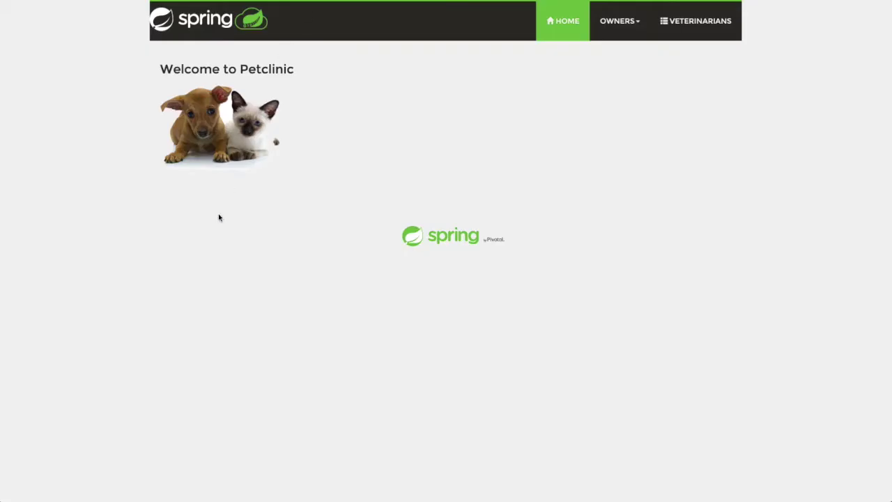
# Browse the Petclinic list of all owners, then the veterinarians list.
pyautogui.click(620, 21)
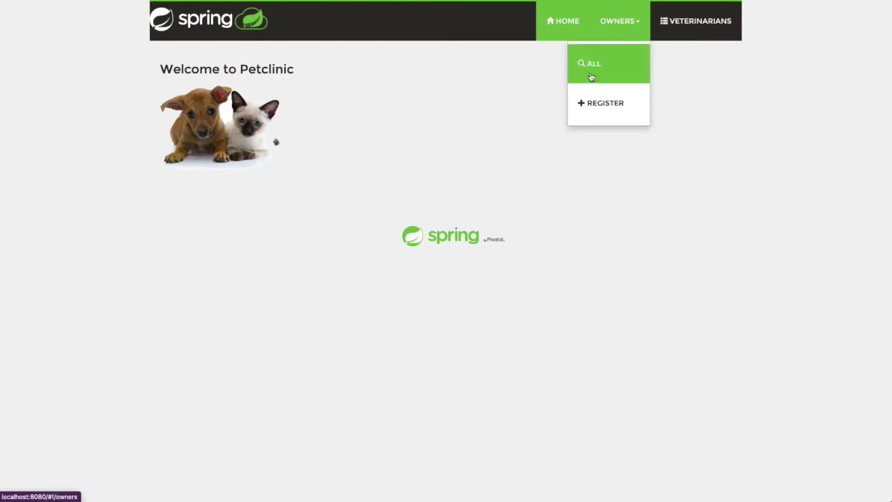
pyautogui.click(591, 77)
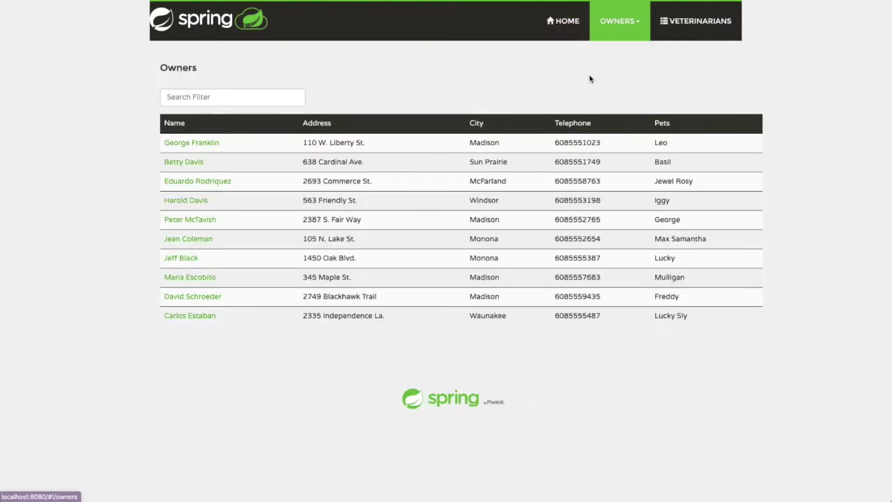
pyautogui.click(676, 39)
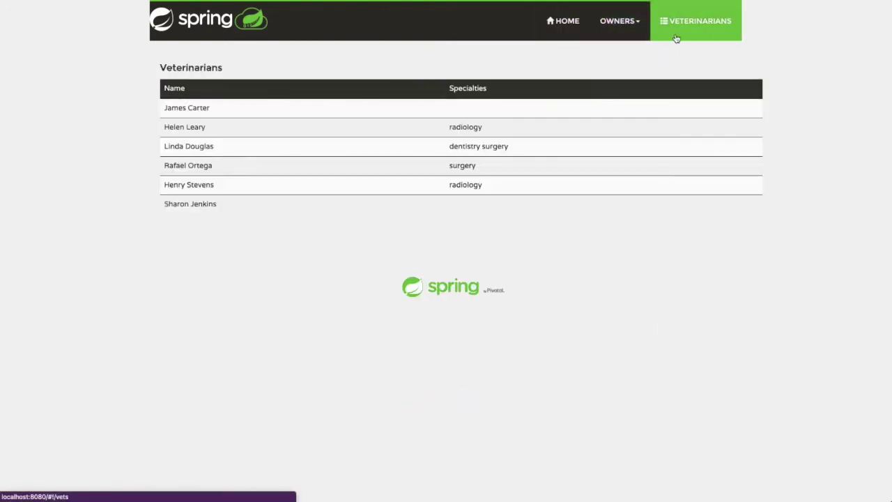
pyautogui.click(633, 35)
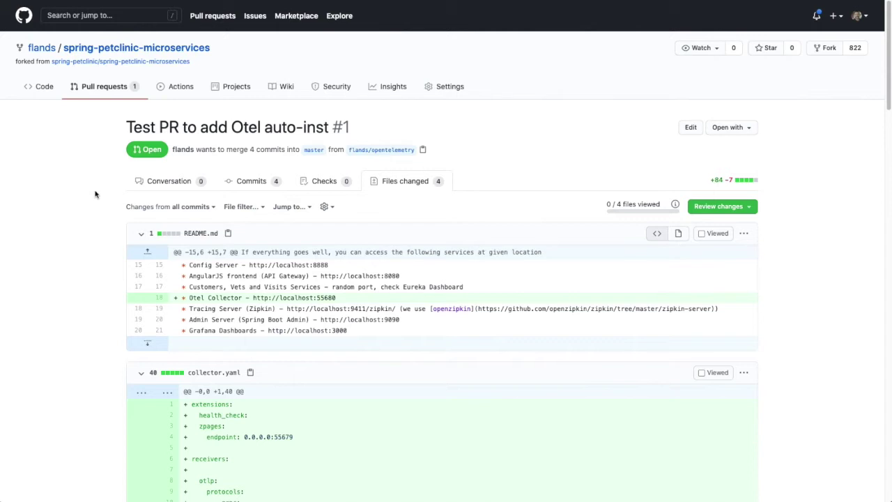
# Scroll through the new collector.yaml pipeline diff down to the docker-compose.yml changes.
pyautogui.scroll(-5, 86, 225)
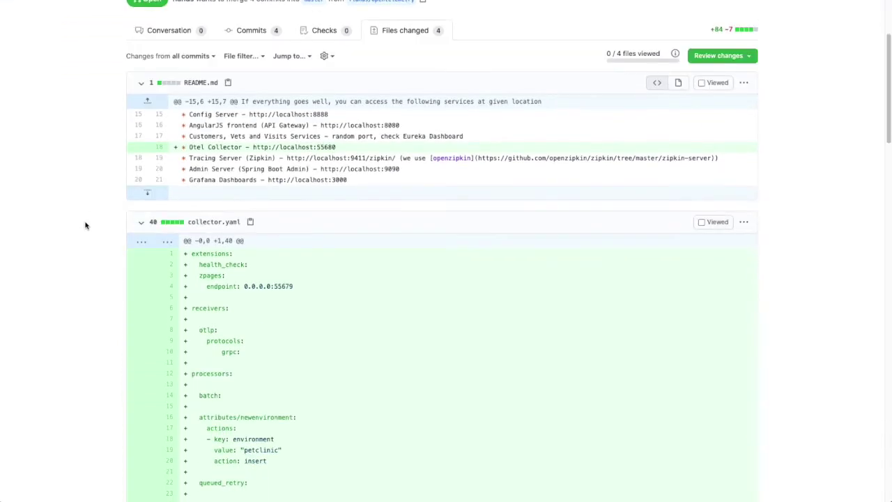
pyautogui.scroll(-1, 86, 225)
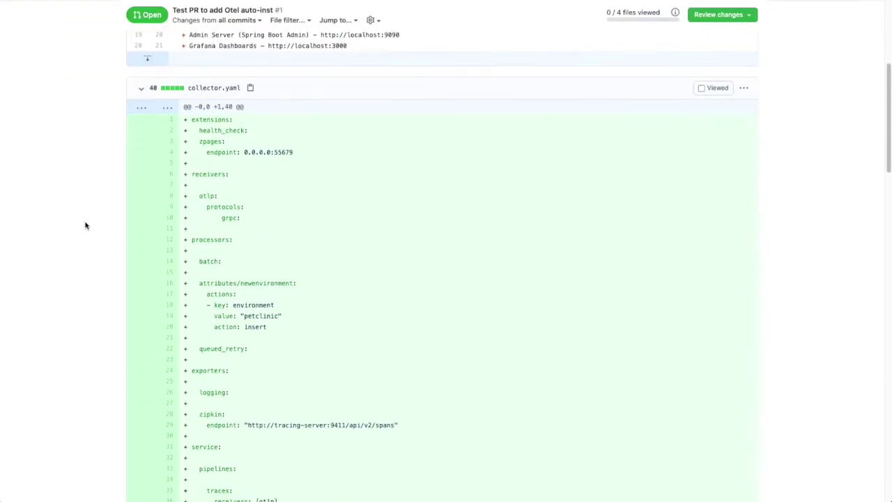
pyautogui.scroll(-1, 86, 225)
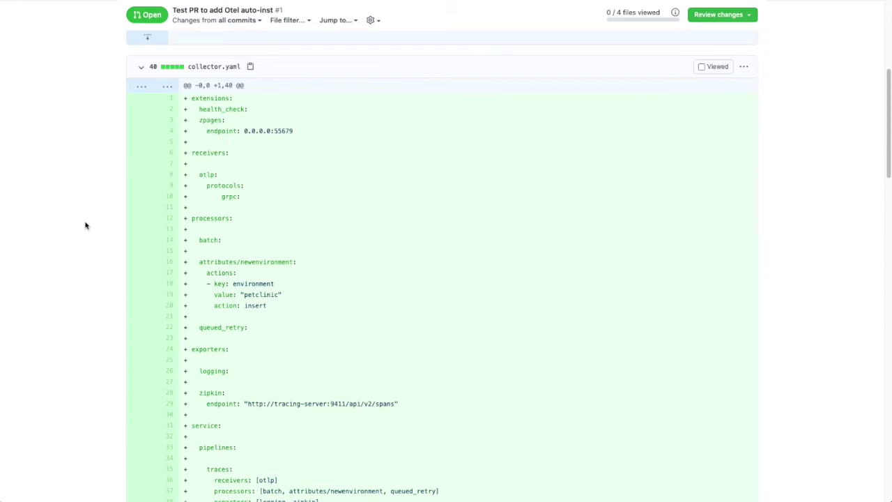
pyautogui.scroll(-1, 86, 225)
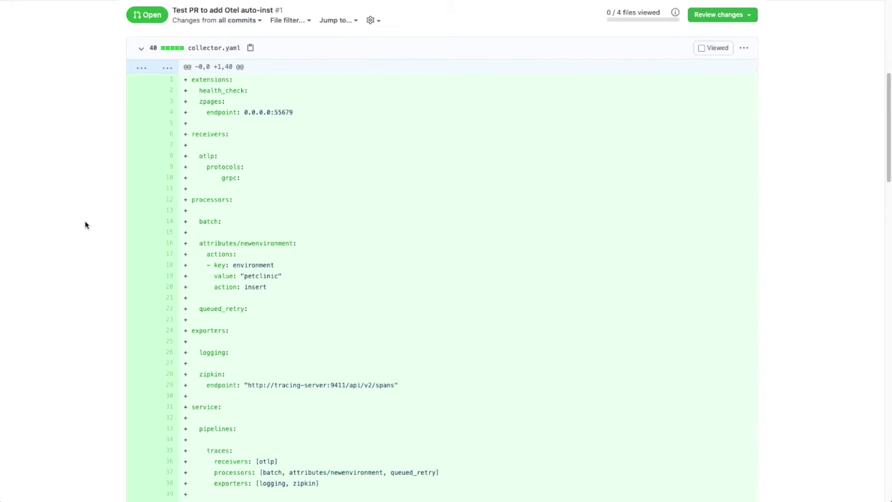
pyautogui.scroll(-5, 85, 225)
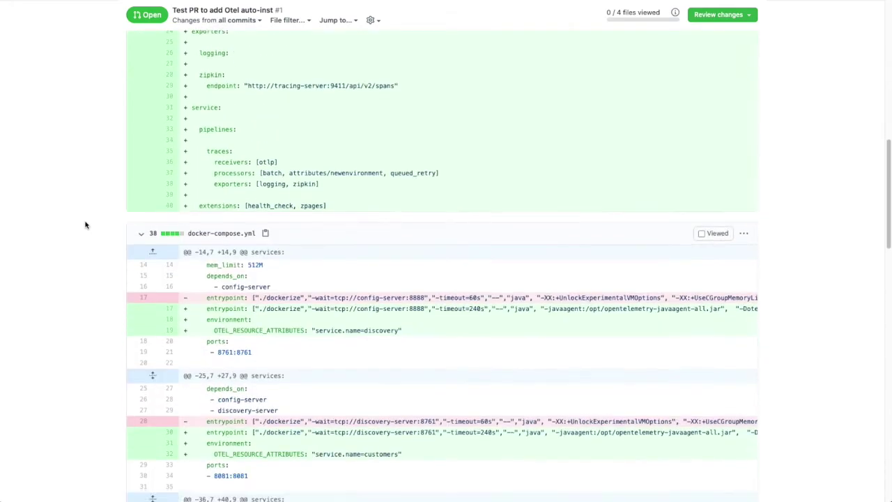
pyautogui.scroll(-2, 86, 225)
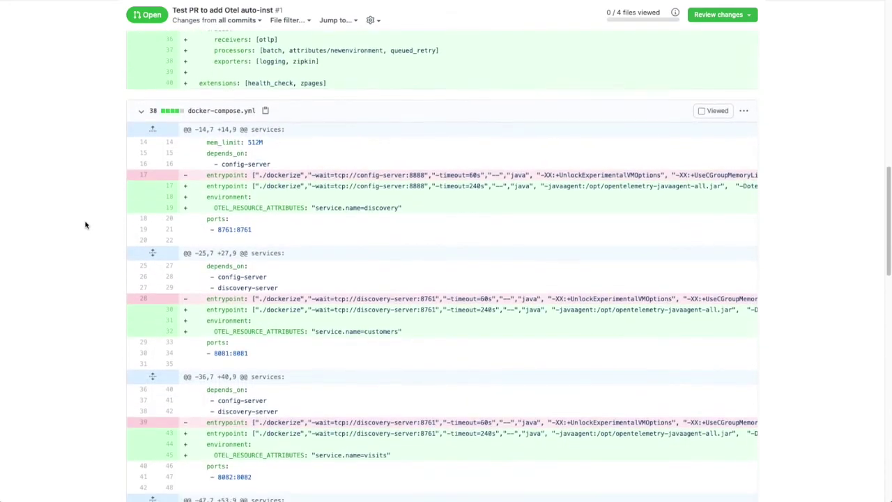
pyautogui.scroll(-1, 86, 225)
pyautogui.scroll(-1, 86, 225)
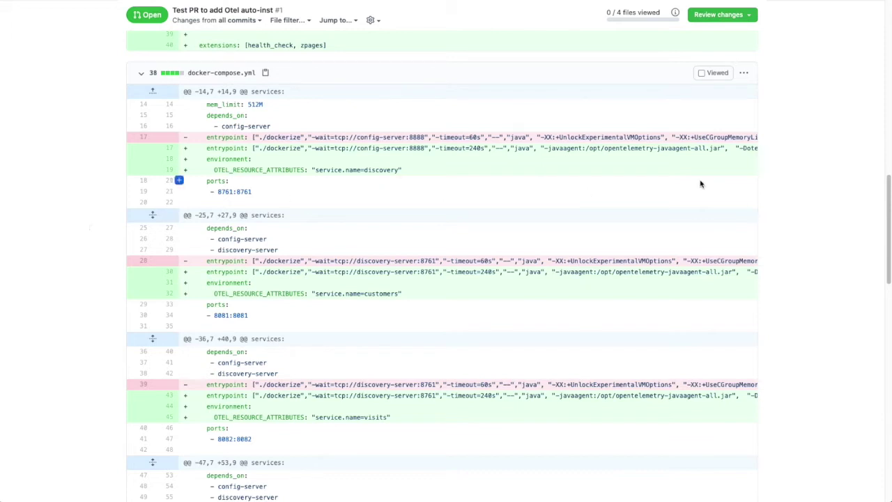
# Highlight the -javaagent path, environment setting and customers and visits service names in docker-compose.yml.
pyautogui.doubleClick(521, 149)
pyautogui.moveTo(544, 148); pyautogui.dragTo(718, 156)
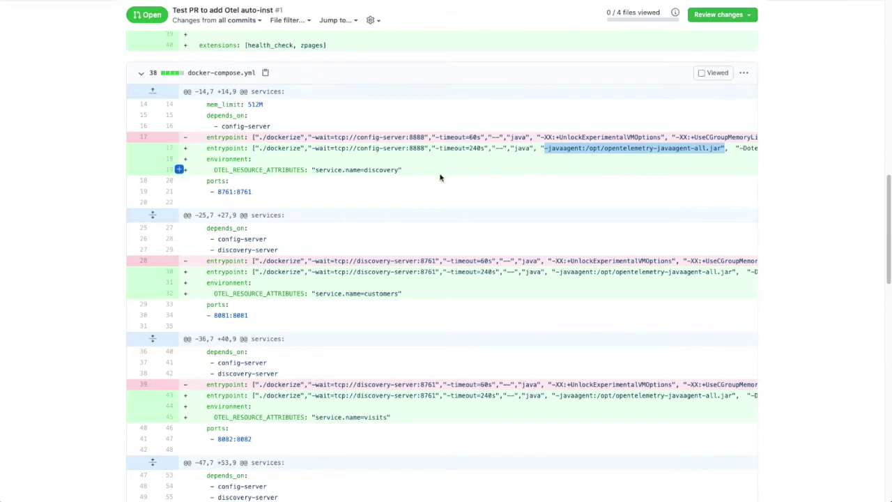
pyautogui.moveTo(221, 159); pyautogui.dragTo(417, 172)
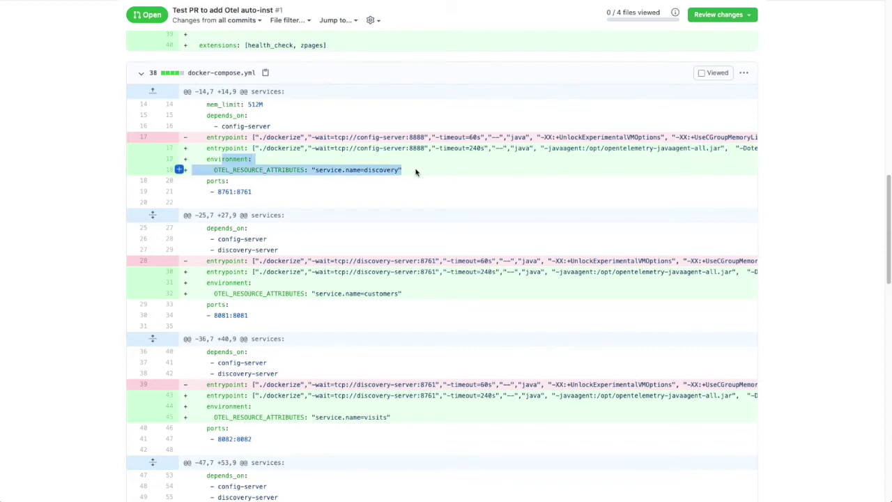
pyautogui.doubleClick(328, 293)
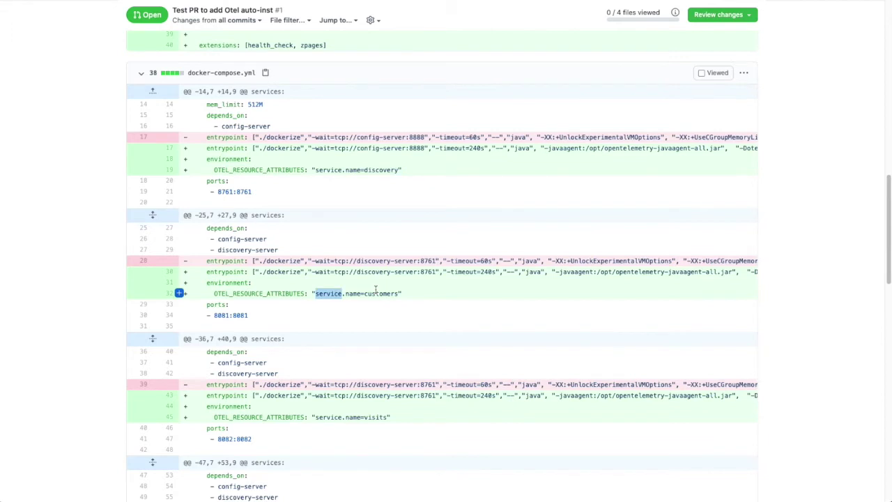
pyautogui.doubleClick(374, 417)
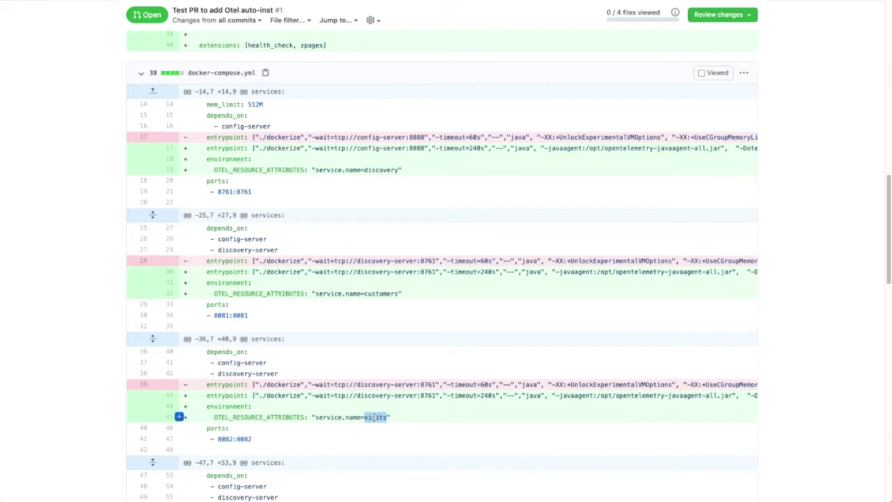
pyautogui.scroll(-9, 383, 434)
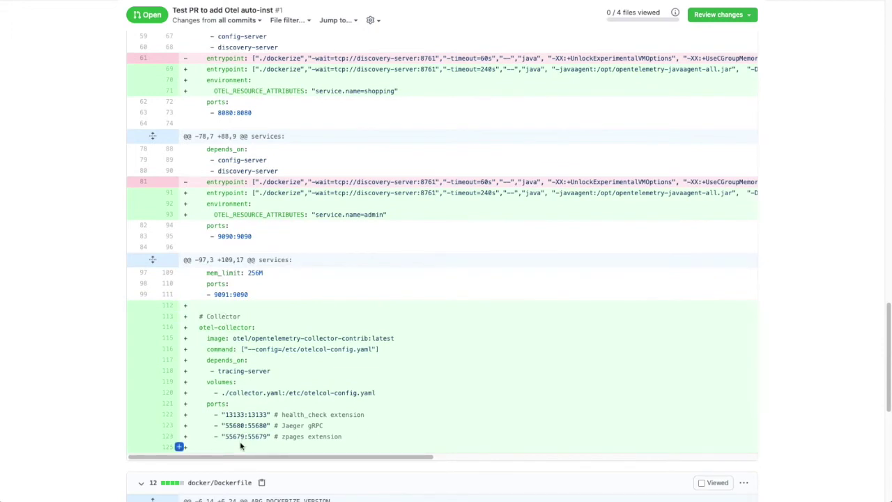
# Scroll to the docker/Dockerfile diff and highlight the agent wget download on line 9.
pyautogui.scroll(-3, 241, 446)
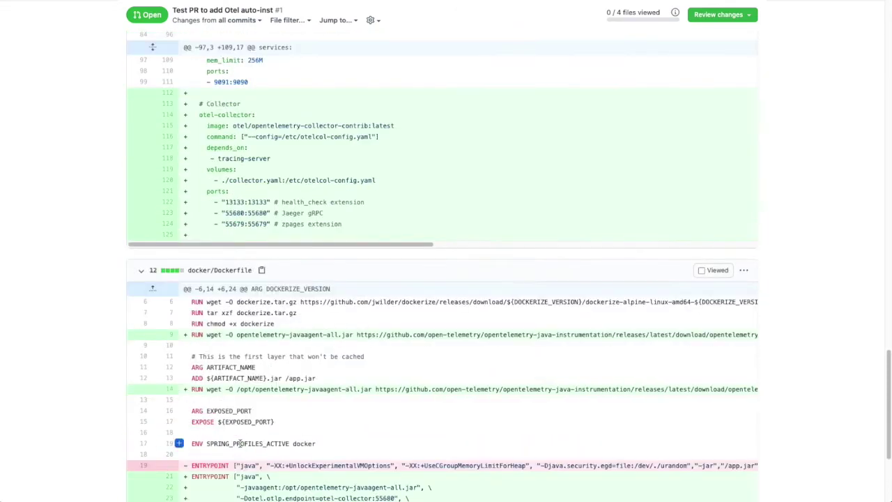
pyautogui.scroll(-1, 241, 449)
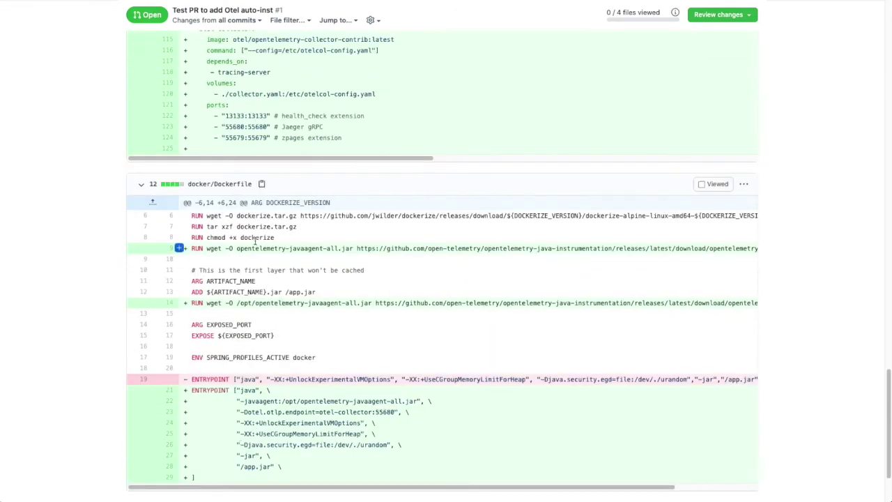
pyautogui.moveTo(257, 249); pyautogui.dragTo(206, 249)
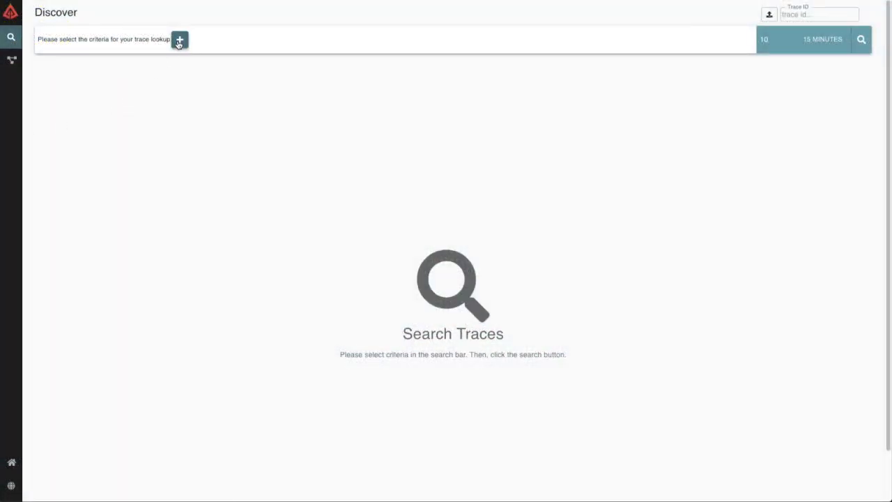
# Search Zipkin traces filtered by serviceName customers.
pyautogui.click(179, 41)
pyautogui.click(106, 65)
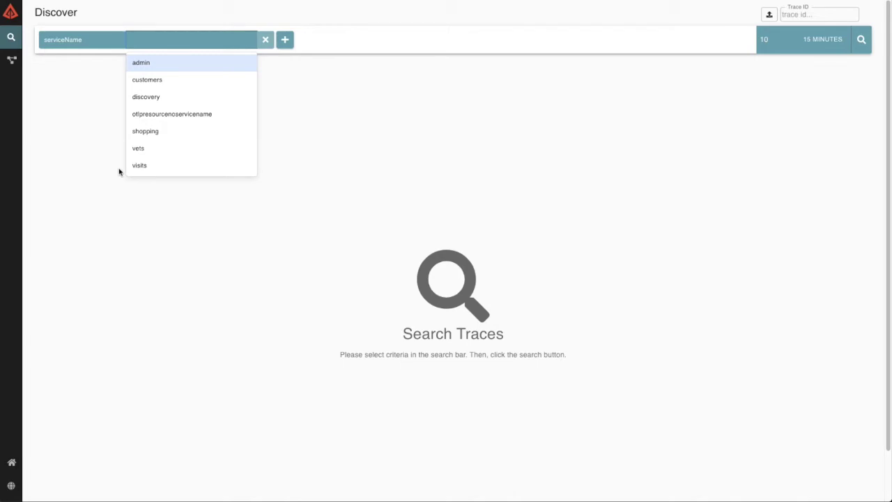
pyautogui.click(147, 81)
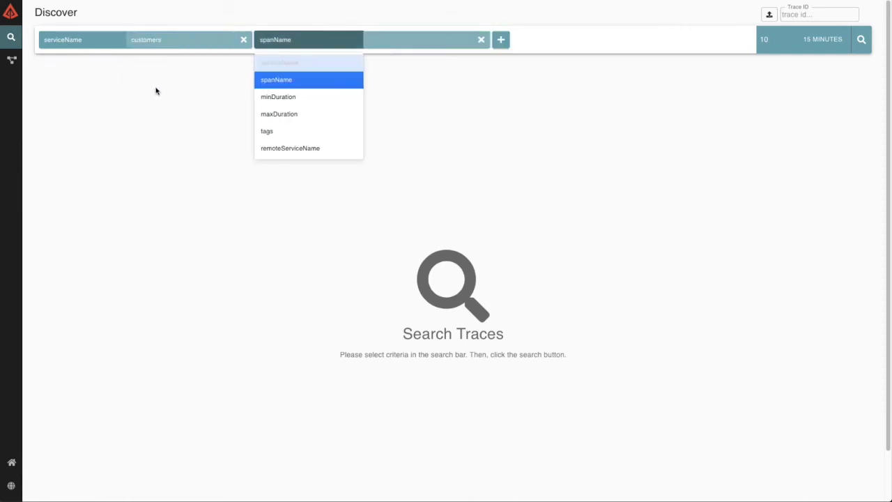
pyautogui.click(861, 39)
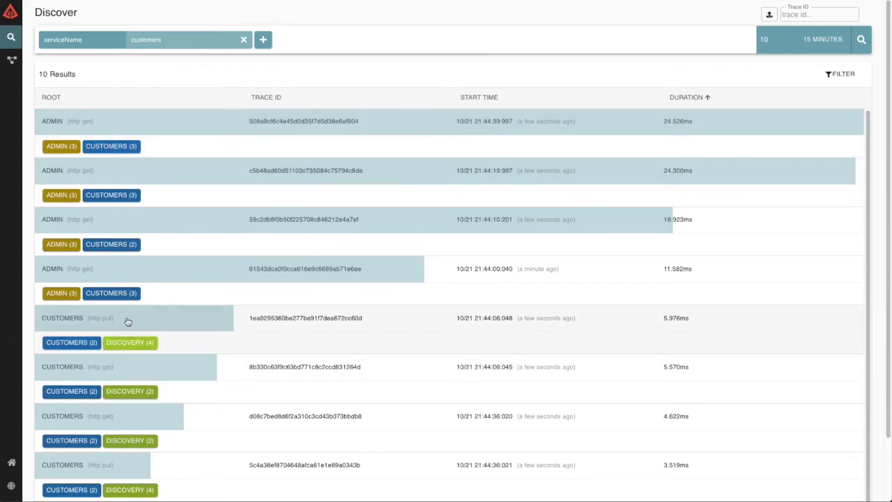
# Open the CUSTOMERS http put trace to view its span details.
pyautogui.click(122, 317)
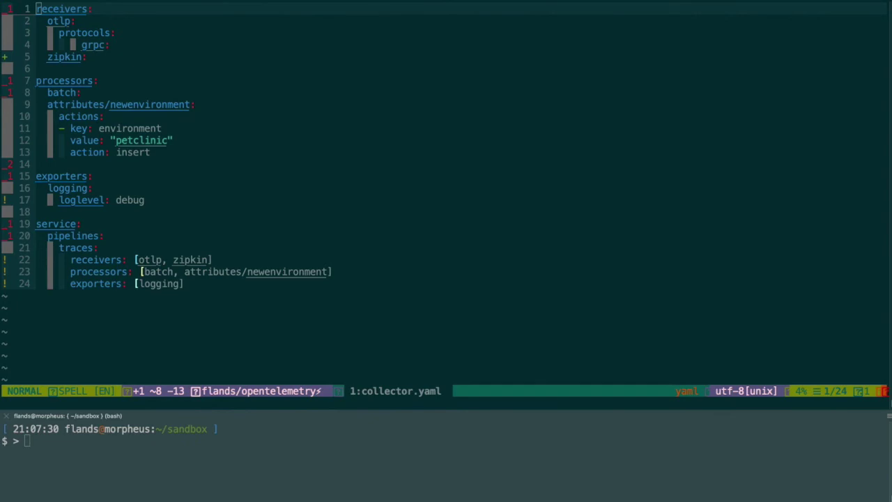
# Suspend Vim and rerun the docker collector command with the current config.
pyautogui.hotkey('ctrl', 'z')
pyautogui.press('Up')
pyautogui.press('Up')
pyautogui.press('Up')
pyautogui.press('Return')
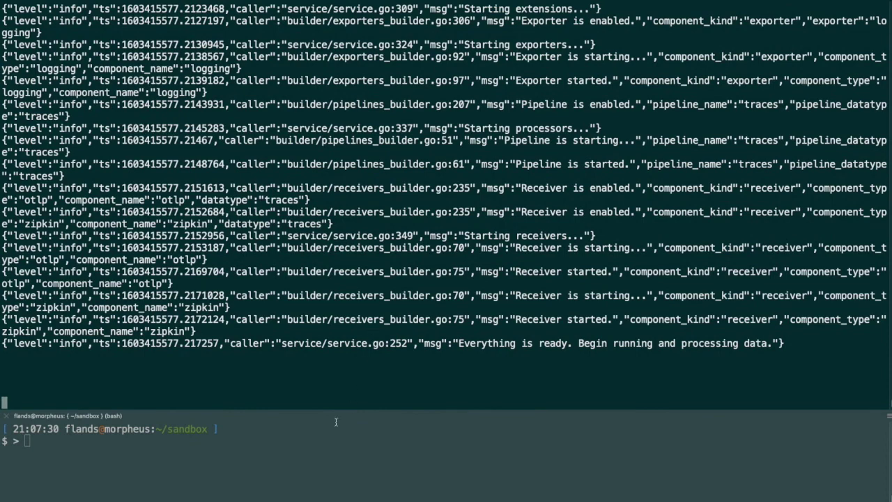
# Post the sample span in trace.json to localhost:9411/api/v2/spans with curl.
pyautogui.click(301, 439)
pyautogui.write("curl -X POST localhost:9411/api/v2/spans -H'Content-Type: application/json' -d @trace.json")
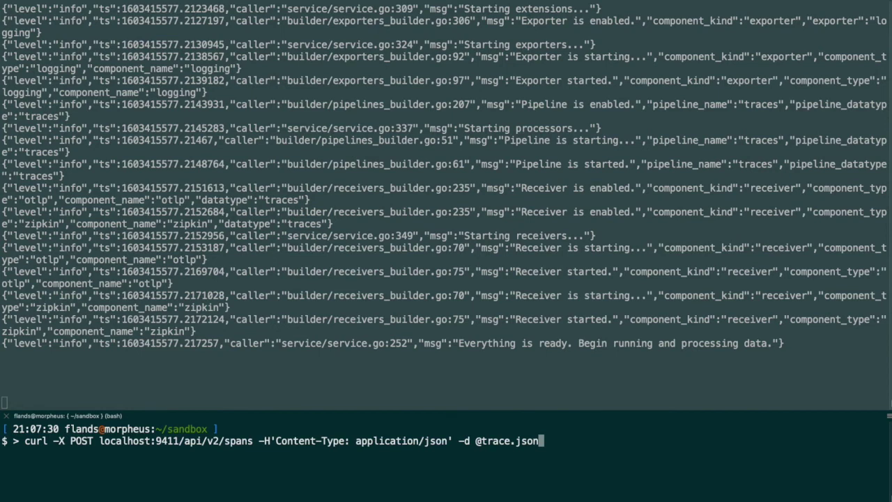
pyautogui.press('Return')
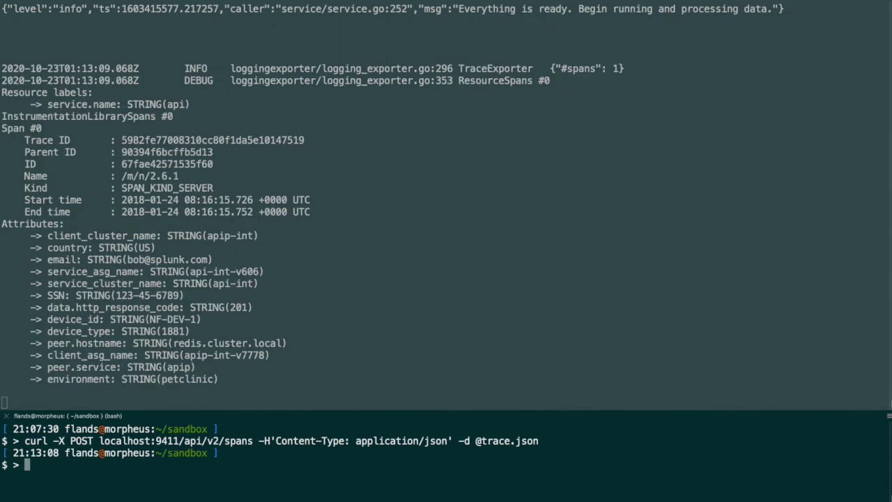
# Highlight the span kind, http_response_code, SSN and email attributes in the log, then stop the collector.
pyautogui.click(299, 295)
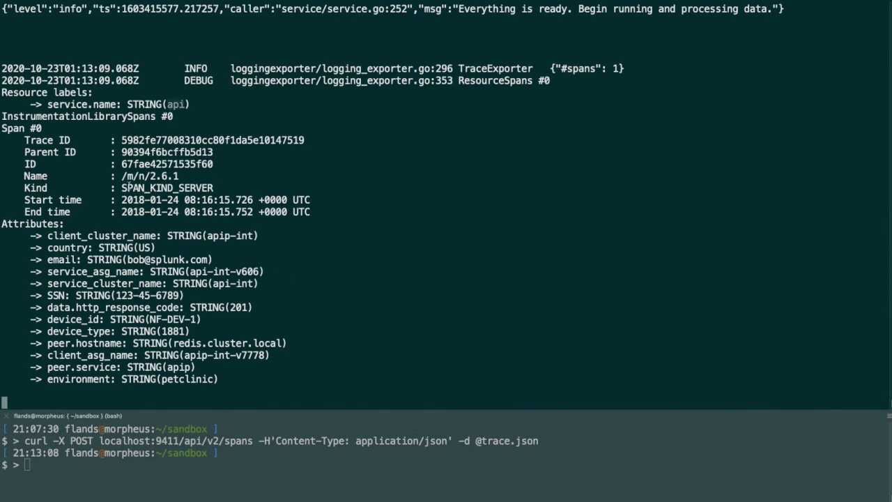
pyautogui.doubleClick(124, 187)
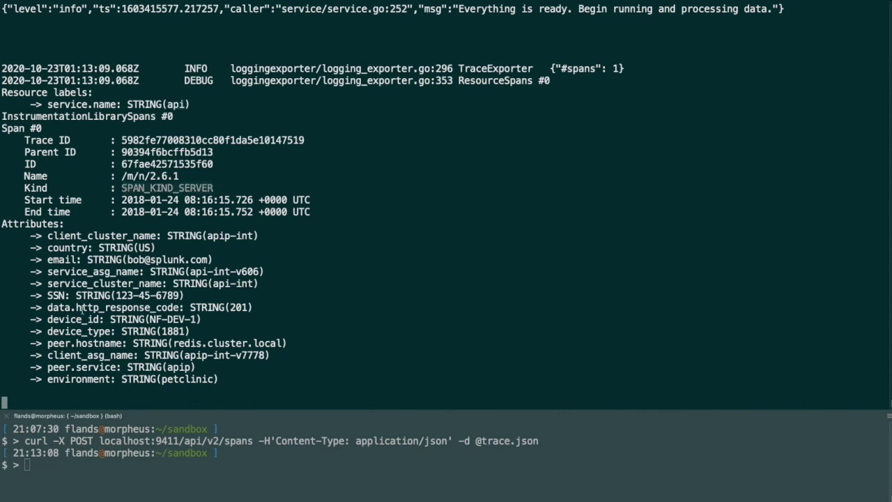
pyautogui.moveTo(77, 307); pyautogui.dragTo(257, 312)
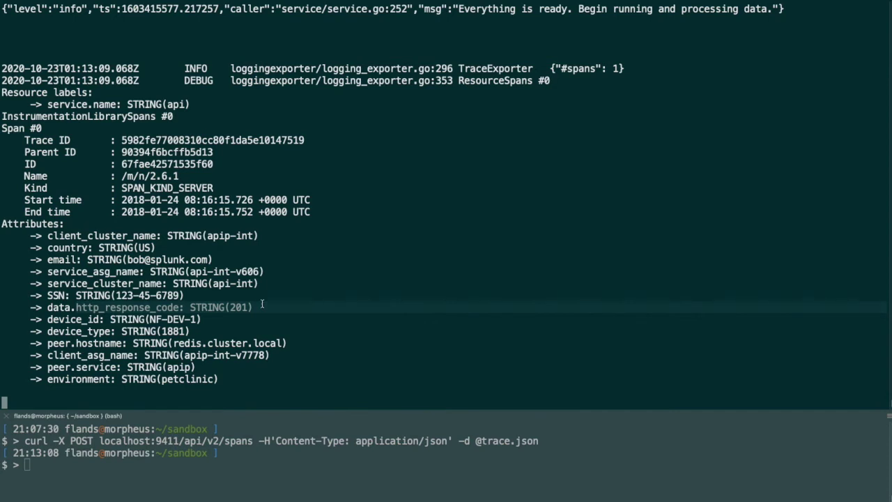
pyautogui.moveTo(46, 296); pyautogui.dragTo(182, 295)
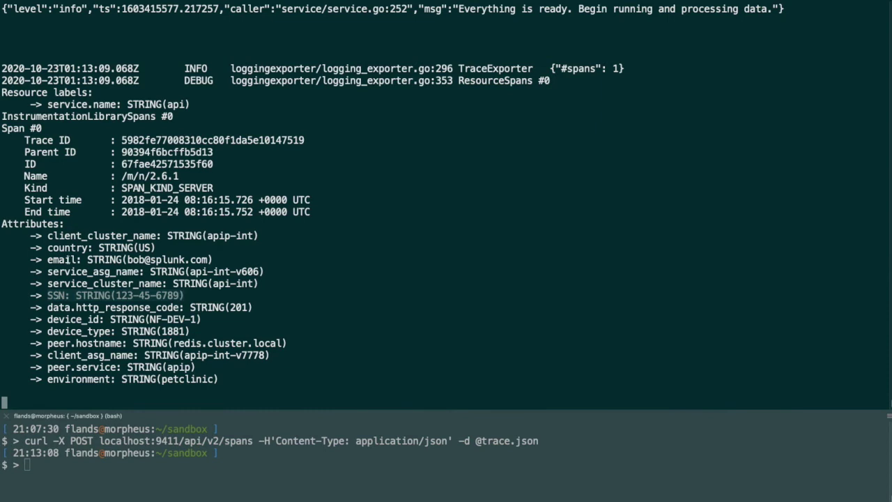
pyautogui.moveTo(49, 259); pyautogui.dragTo(215, 254)
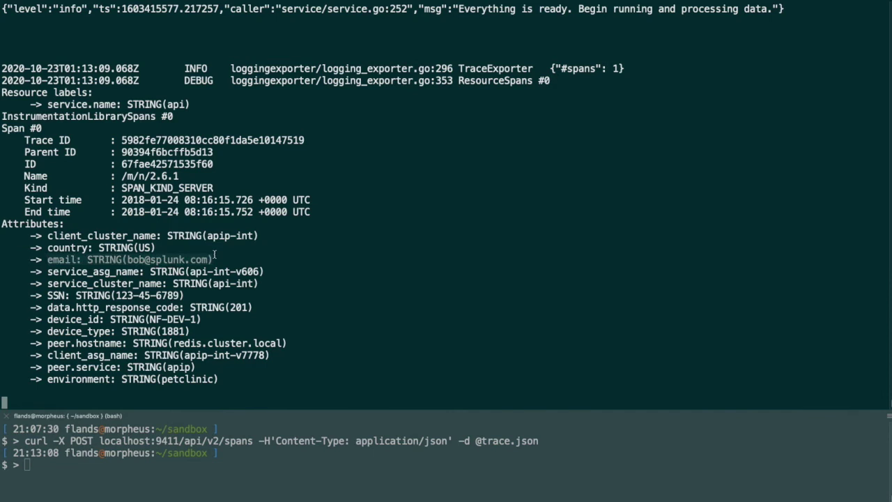
pyautogui.click(272, 375)
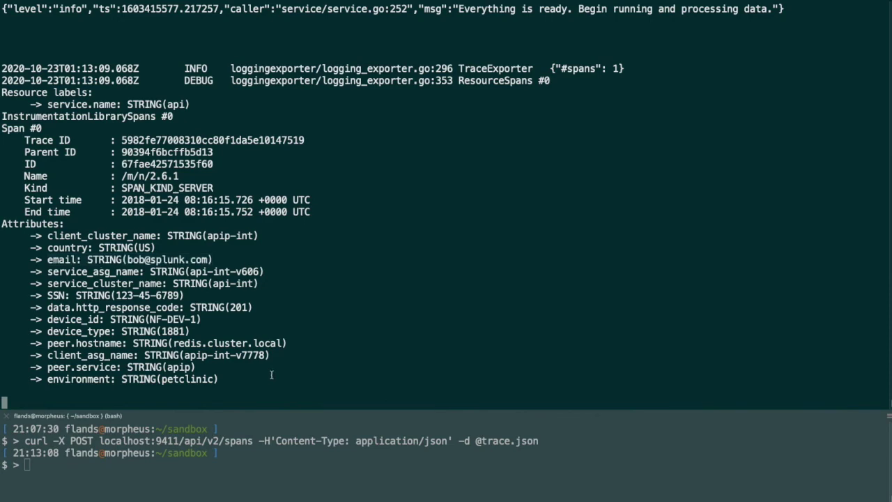
pyautogui.hotkey('ctrl', 'c')
# Open collector.yaml with vim and add a '- key: SSN' entry with action: delete.
pyautogui.write('vim collector.yaml')
pyautogui.press('Return')
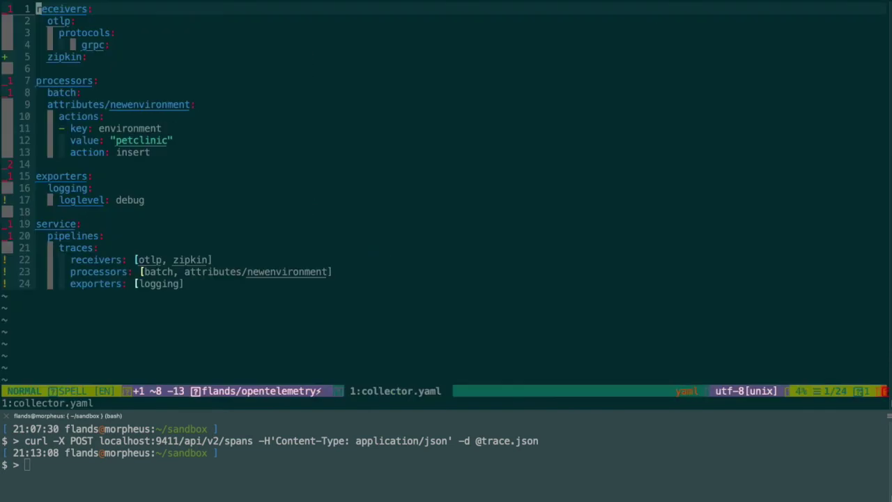
pyautogui.press('j')
pyautogui.press('j')
pyautogui.press('j')
pyautogui.press('j')
pyautogui.press('j')
pyautogui.press('j')
pyautogui.press('j')
pyautogui.press('j')
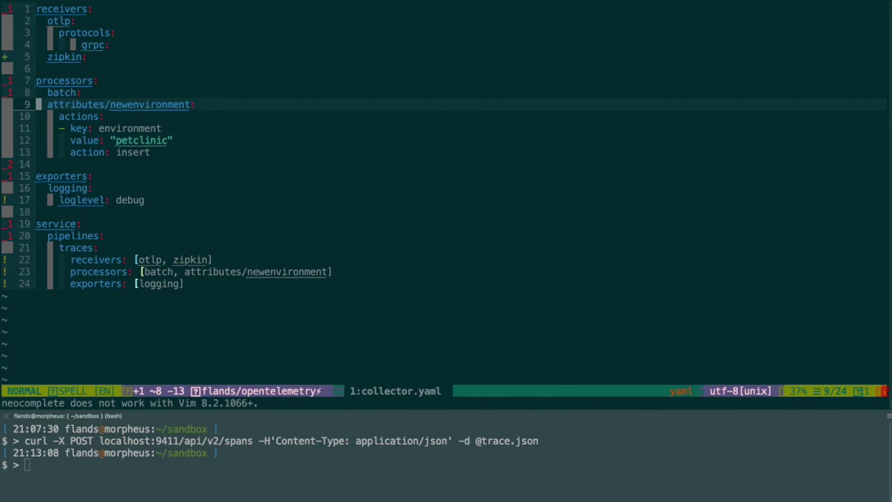
pyautogui.press('j')
pyautogui.press('j')
pyautogui.press('j')
pyautogui.press('j')
pyautogui.press('o')
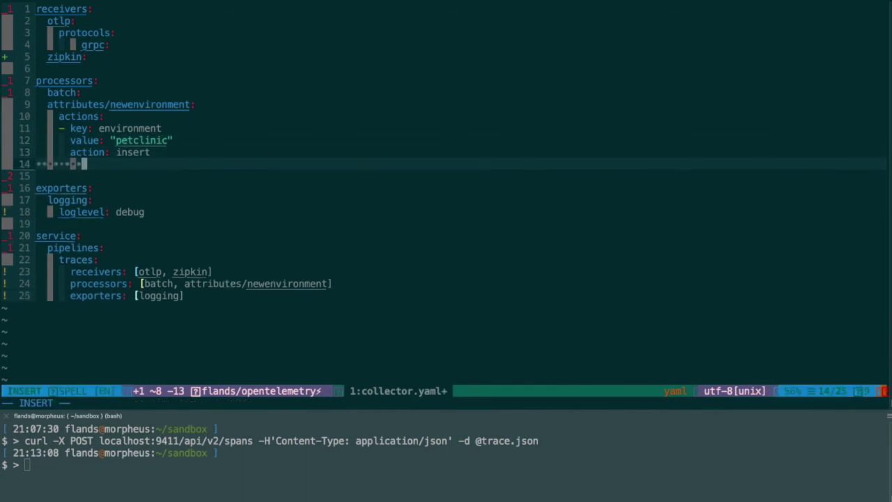
pyautogui.press('BackSpace')
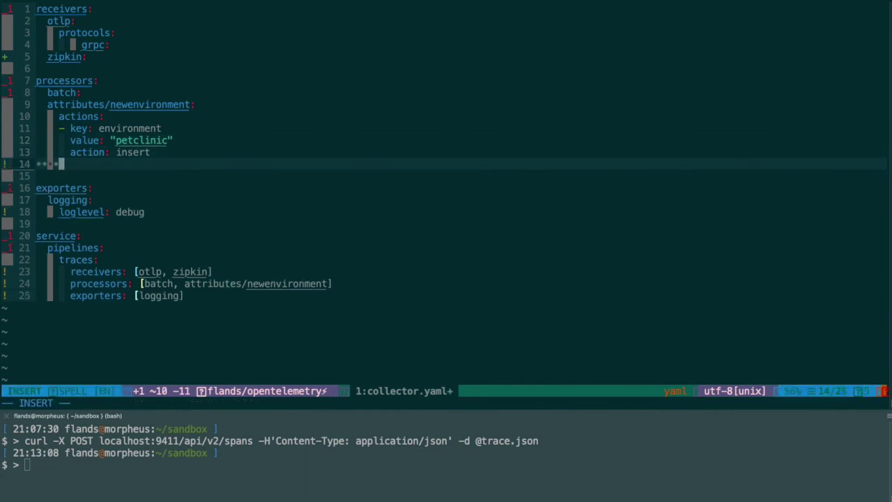
pyautogui.write('- key:')
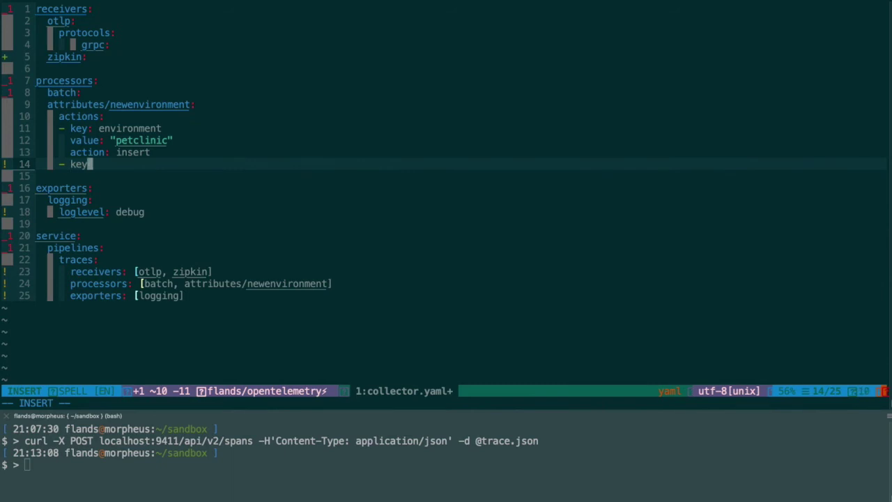
pyautogui.write(' SSN')
pyautogui.press('Return')
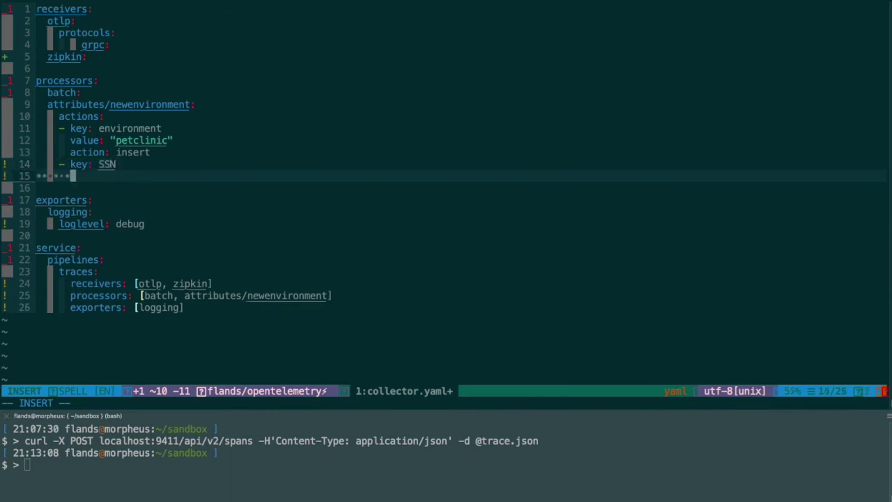
pyautogui.write('action: delete')
# Add a '- key: email' entry with action: hash and exit insert mode.
pyautogui.press('Return')
pyautogui.press('BackSpace')
pyautogui.write('- key: email')
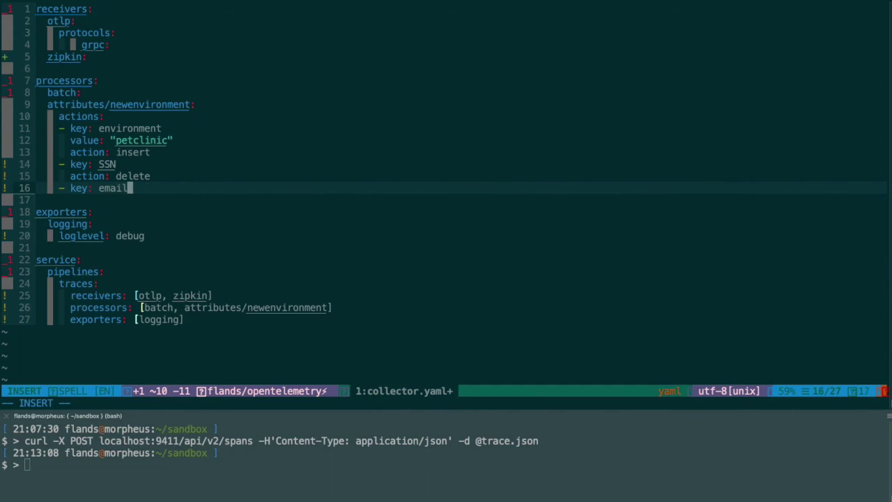
pyautogui.press('Return')
pyautogui.write('actio')
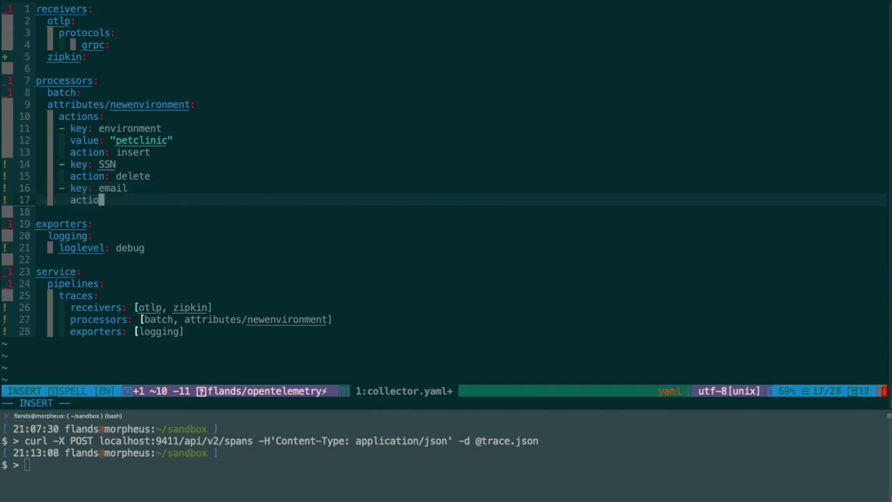
pyautogui.write('n: hash')
pyautogui.press('Escape')
# Save collector.yaml and restart the collector container with the updated config.
pyautogui.write(':w')
pyautogui.press('Return')
pyautogui.hotkey('ctrl', 'z')
pyautogui.hotkey('ctrl', 'l')
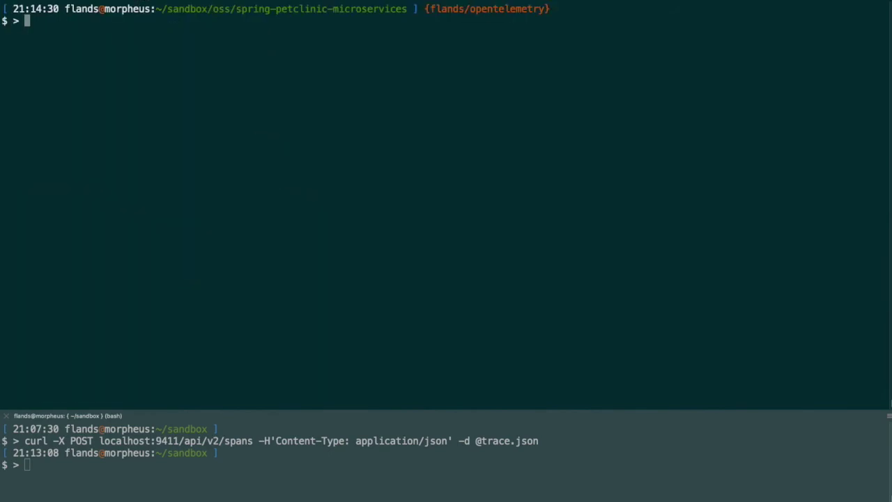
pyautogui.write('do')
pyautogui.press('Up')
pyautogui.press('Return')
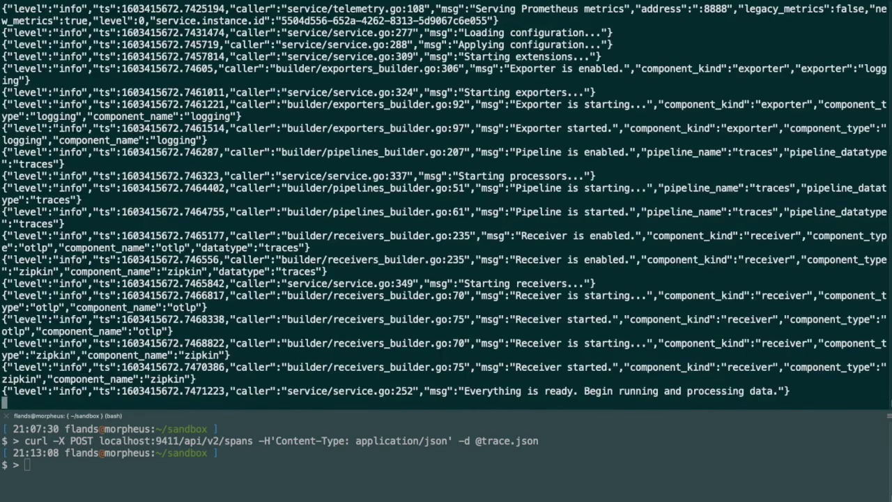
pyautogui.press('Return')
pyautogui.press('Return')
pyautogui.press('Return')
pyautogui.press('Return')
pyautogui.press('Return')
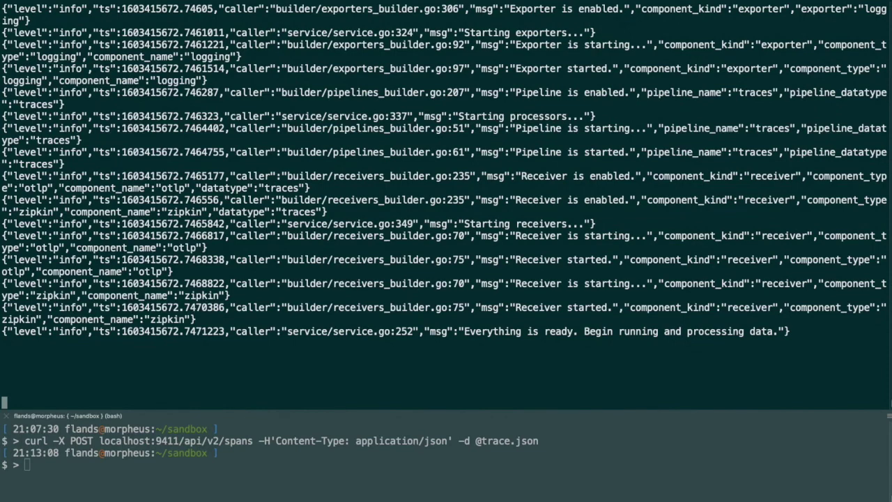
# Resend trace.json and check the span shows environment petclinic, a hashed email, and no SSN.
pyautogui.click(335, 471)
pyautogui.press('Up')
pyautogui.press('Return')
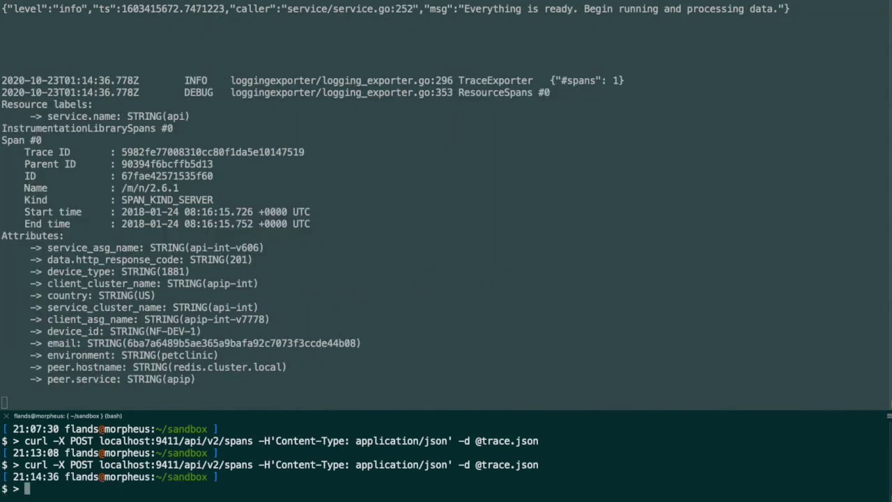
pyautogui.click(202, 364)
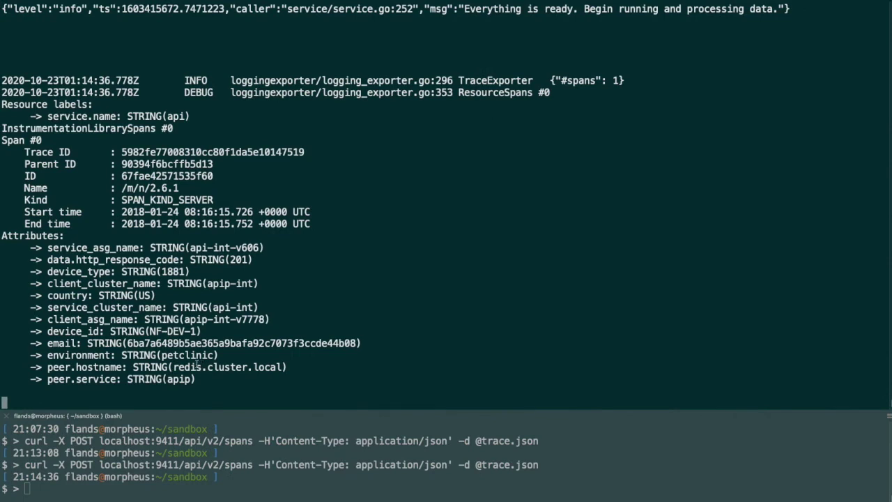
pyautogui.moveTo(51, 355); pyautogui.dragTo(221, 356)
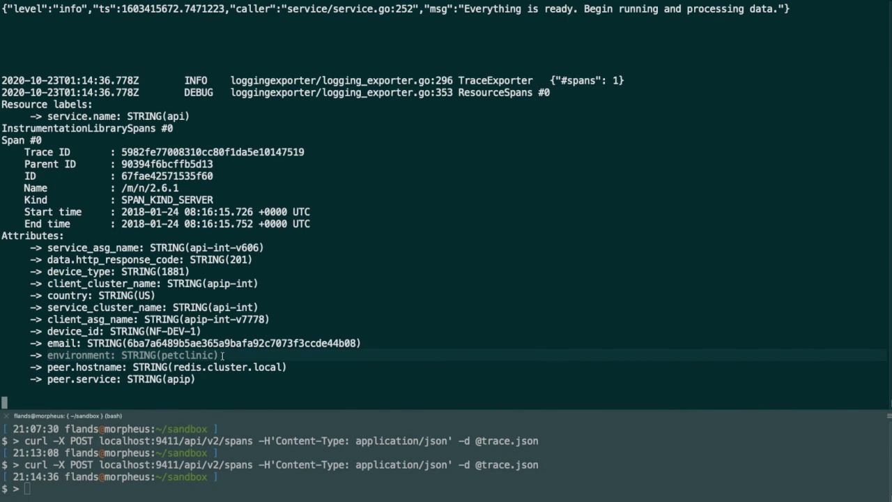
pyautogui.click(61, 341)
pyautogui.moveTo(61, 343); pyautogui.dragTo(363, 342)
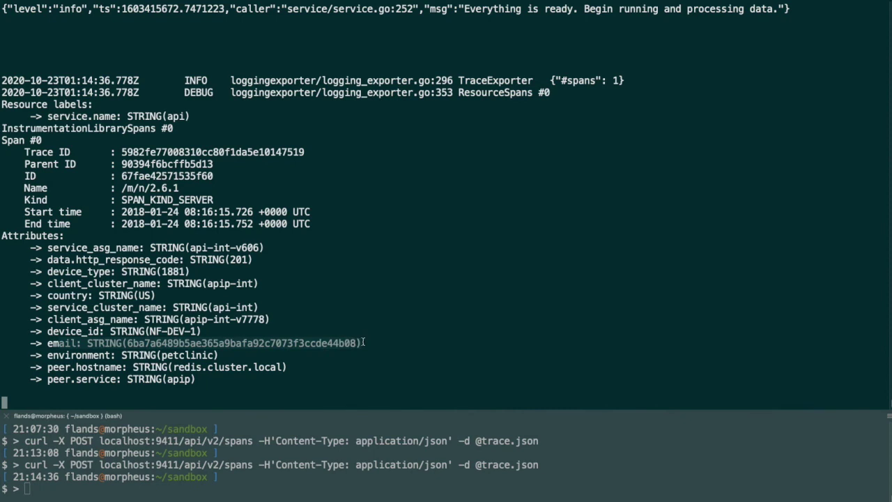
pyautogui.click(322, 345)
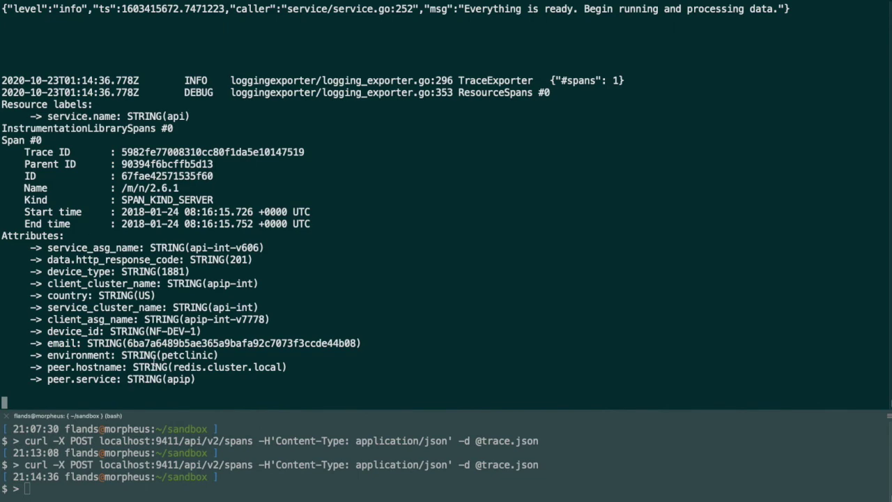
# Stop the collector and add a docker_stats receiver with collection_interval: 1s to collector.yaml.
pyautogui.hotkey('ctrl', 'c')
pyautogui.press('Up')
pyautogui.press('Return')
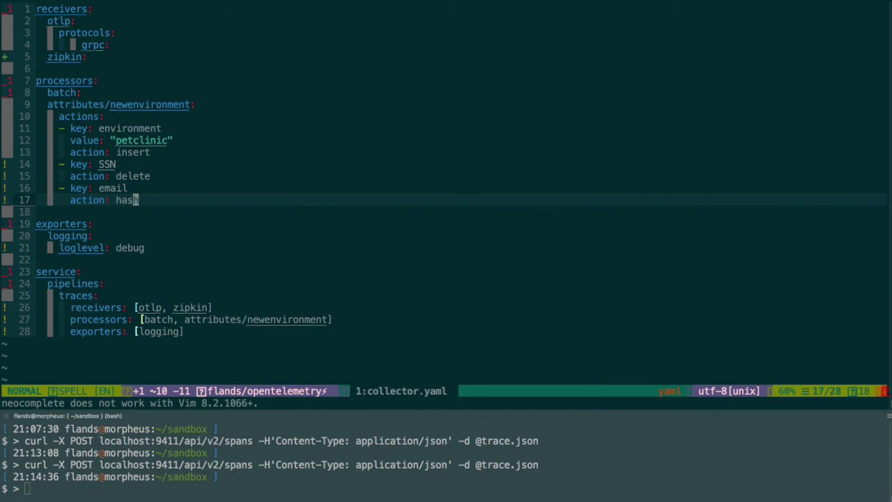
pyautogui.press('k')
pyautogui.press('k')
pyautogui.press('k')
pyautogui.press('k')
pyautogui.press('k')
pyautogui.press('k')
pyautogui.press('k')
pyautogui.press('k')
pyautogui.press('k')
pyautogui.press('k')
pyautogui.press('k')
pyautogui.press('k')
pyautogui.press('k')
pyautogui.press('k')
pyautogui.press('k')
pyautogui.press('k')
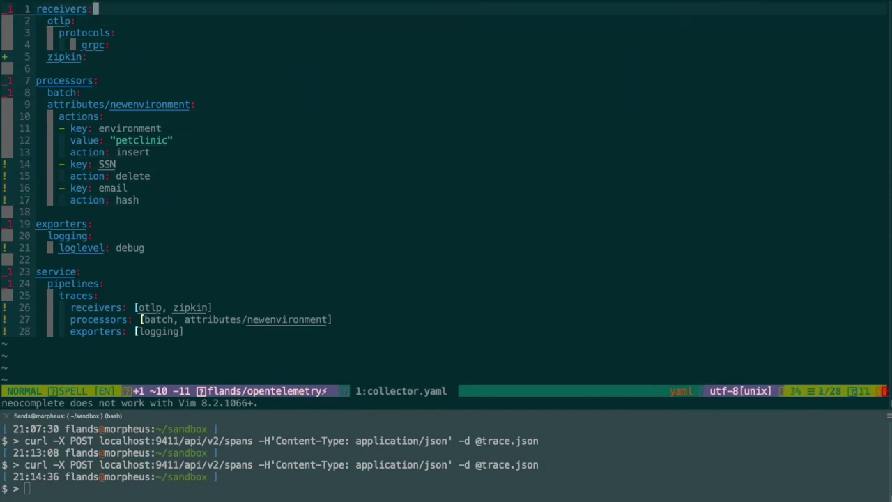
pyautogui.write('o')
pyautogui.write('docker')
pyautogui.write('_stats:')
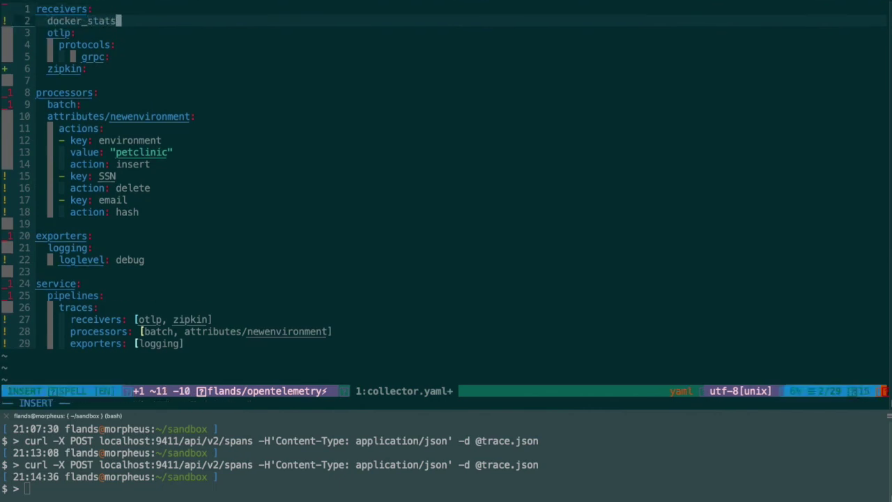
pyautogui.press('Return')
pyautogui.write('collection')
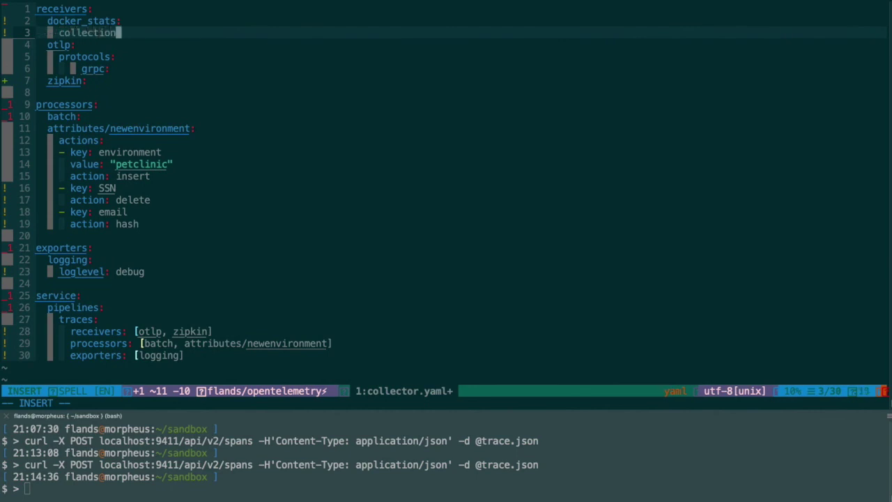
pyautogui.write('_interval: 1s')
# Add a metrics pipeline with receivers [docker_stats], processors [batch] and exporters [logging].
pyautogui.press('Down')
pyautogui.press('Down')
pyautogui.press('Down')
pyautogui.press('Down')
pyautogui.press('Down')
pyautogui.press('Down')
pyautogui.press('Down')
pyautogui.press('Down')
pyautogui.press('Down')
pyautogui.press('Down')
pyautogui.press('Down')
pyautogui.press('Down')
pyautogui.press('Down')
pyautogui.press('Down')
pyautogui.press('Down')
pyautogui.press('Down')
pyautogui.press('Down')
pyautogui.press('Down')
pyautogui.press('Down')
pyautogui.press('Down')
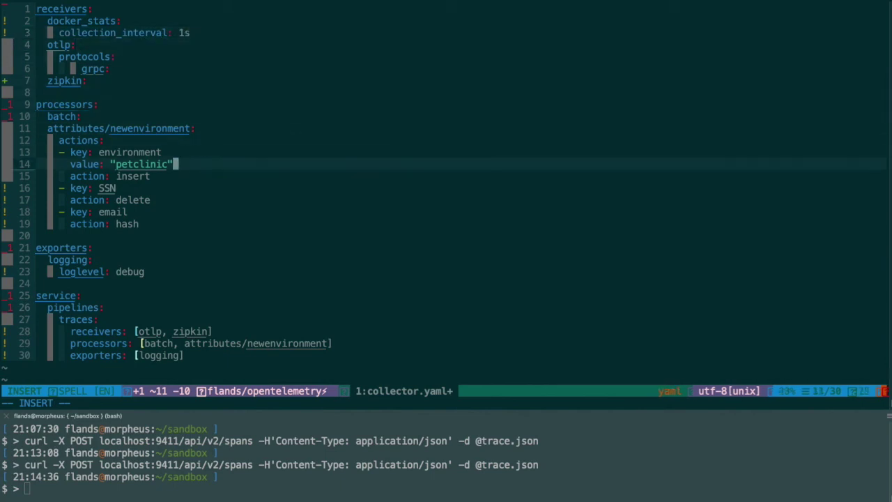
pyautogui.press('Return')
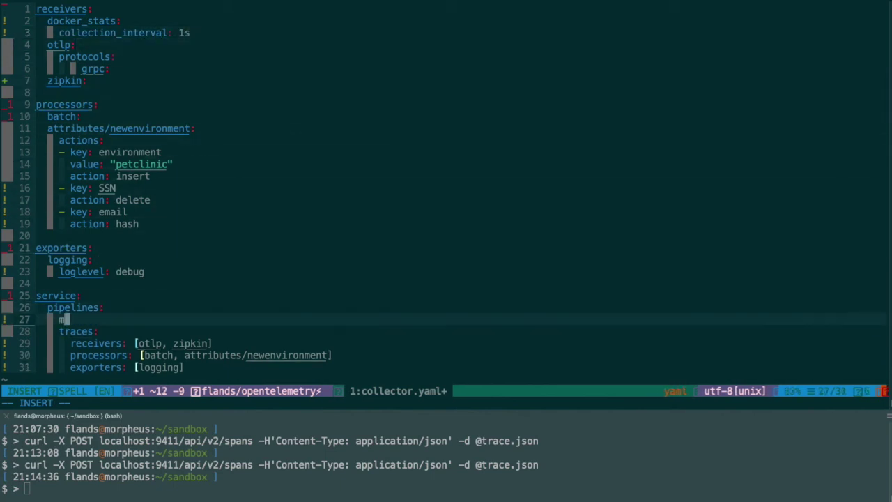
pyautogui.write('etrics:')
pyautogui.press('Return')
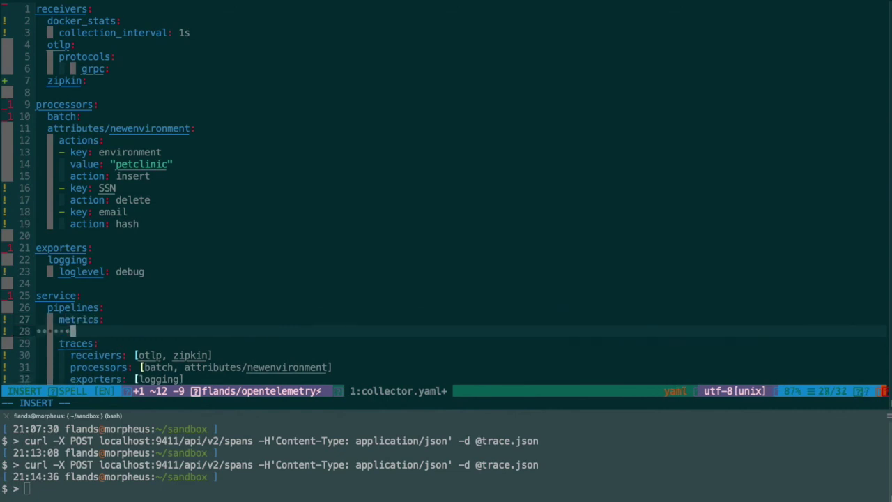
pyautogui.write('receivers')
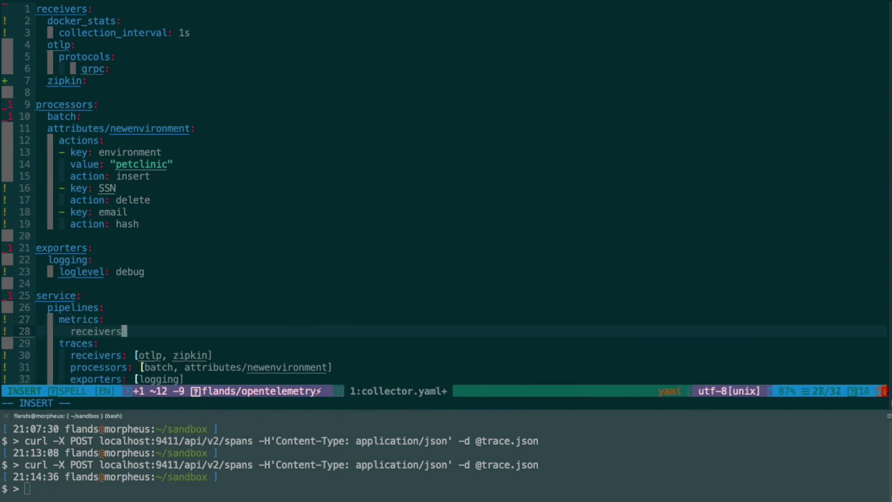
pyautogui.write(': [docker')
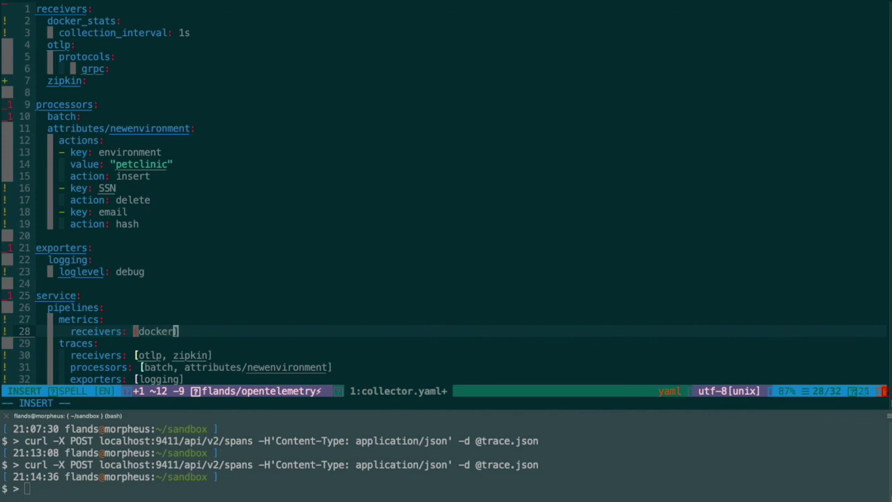
pyautogui.write('_stats]')
pyautogui.press('Return')
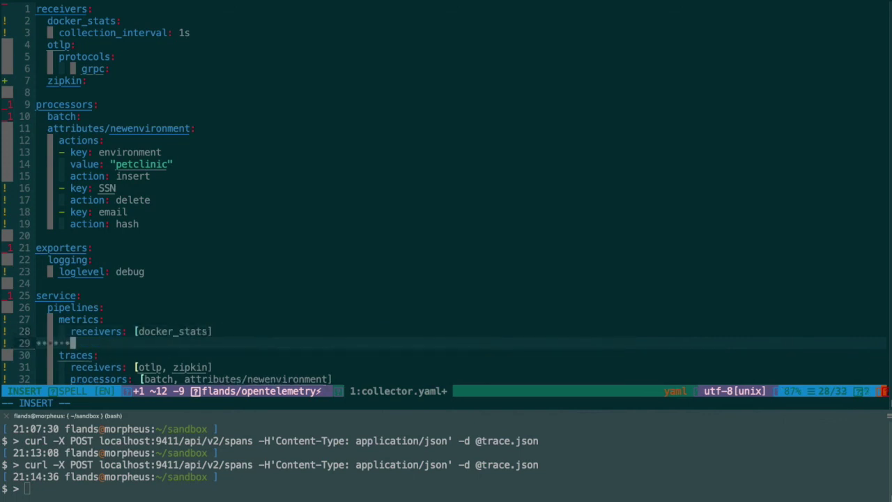
pyautogui.write('processo')
pyautogui.write('r')
pyautogui.write('s: [ba')
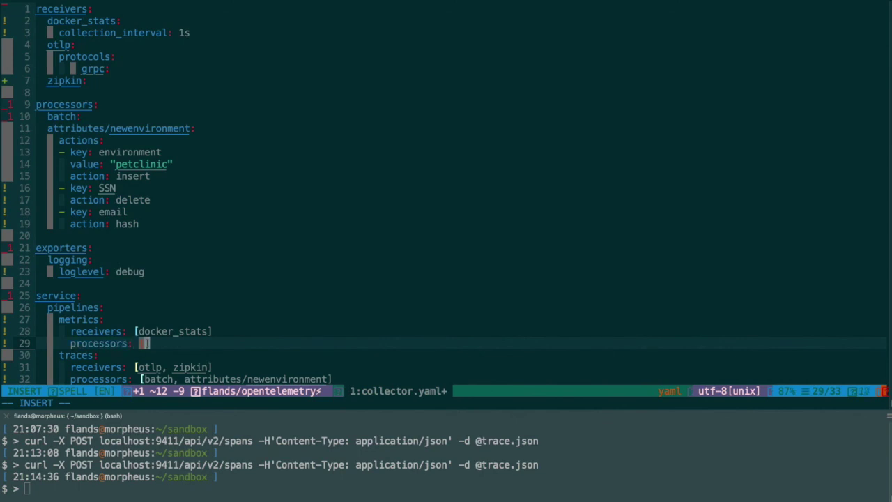
pyautogui.write('tch]')
pyautogui.press('Return')
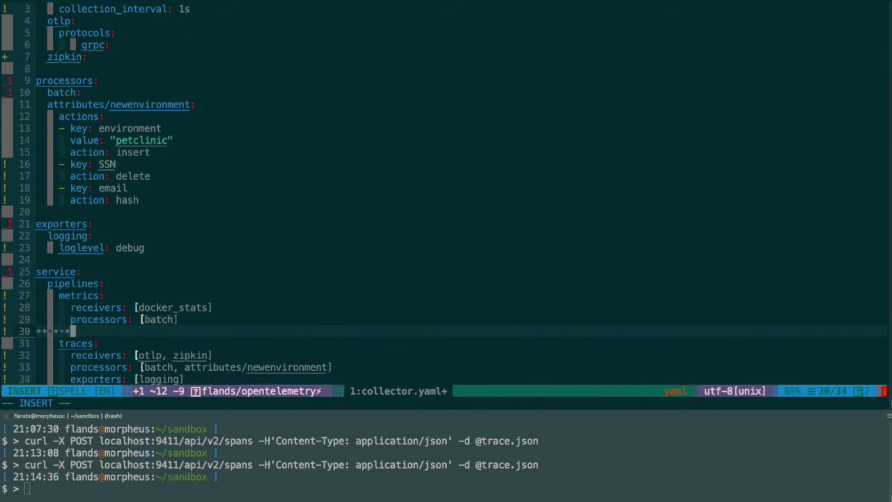
pyautogui.write('exporter')
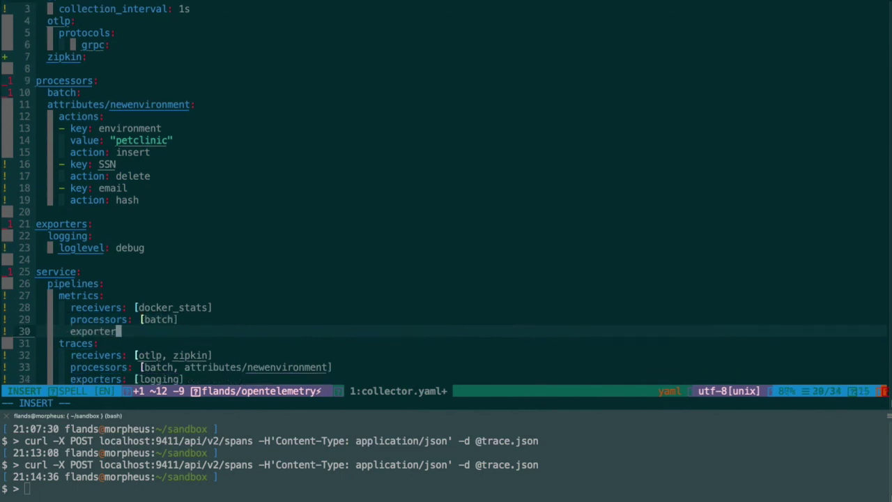
pyautogui.write('s: [logging')
# Save collector.yaml with :w and relaunch the collector container with the docker_stats metrics pipeline.
pyautogui.press('Escape')
pyautogui.write(':w')
pyautogui.press('Return')
pyautogui.hotkey('ctrl', 'z')
pyautogui.press('Up')
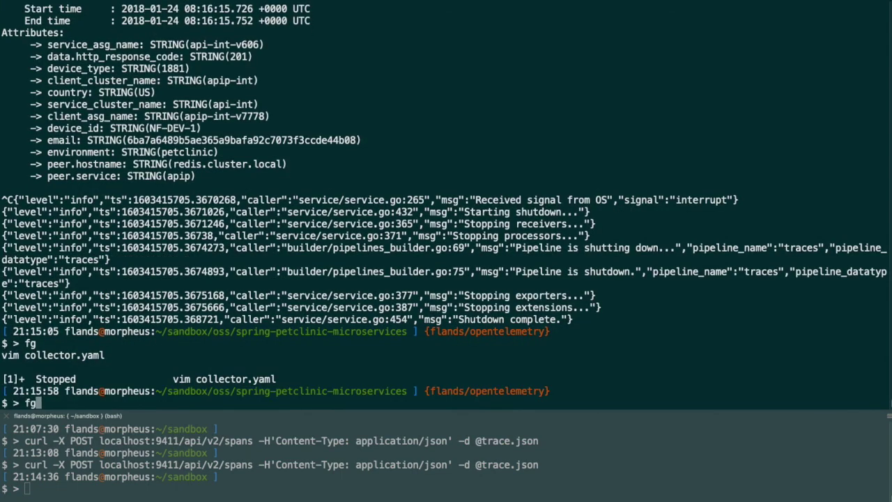
pyautogui.press('Up')
pyautogui.press('Return')
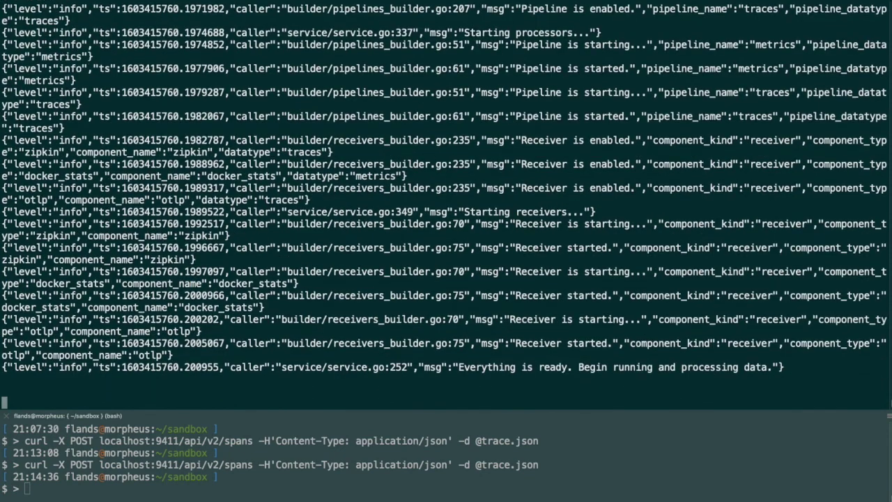